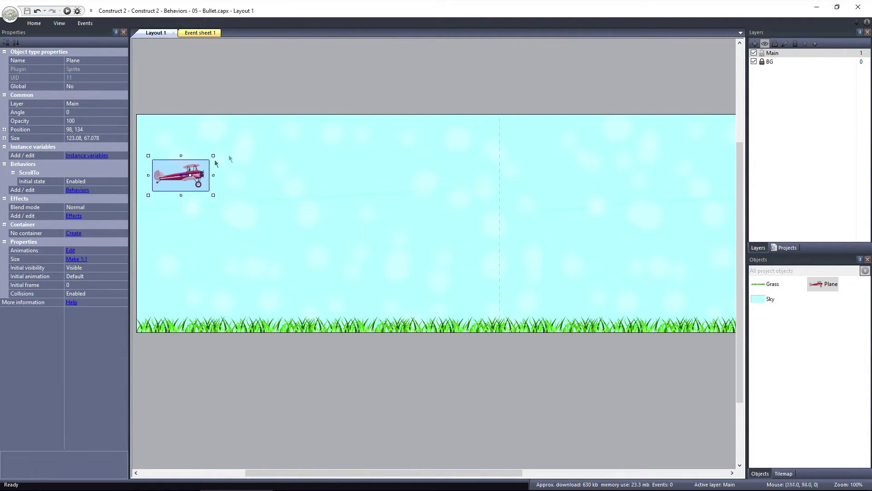
# Add a Bullet movement behavior to the Plane sprite alongside ScrollTo
pyautogui.click(86, 191)
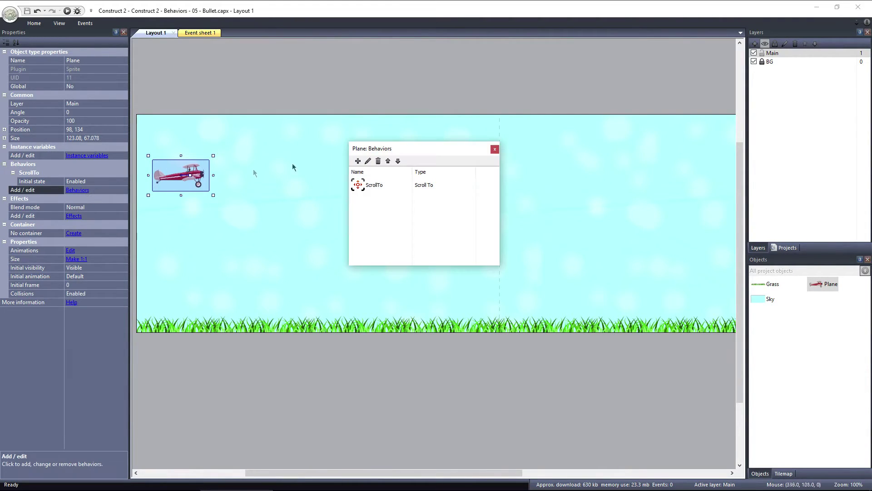
pyautogui.click(358, 161)
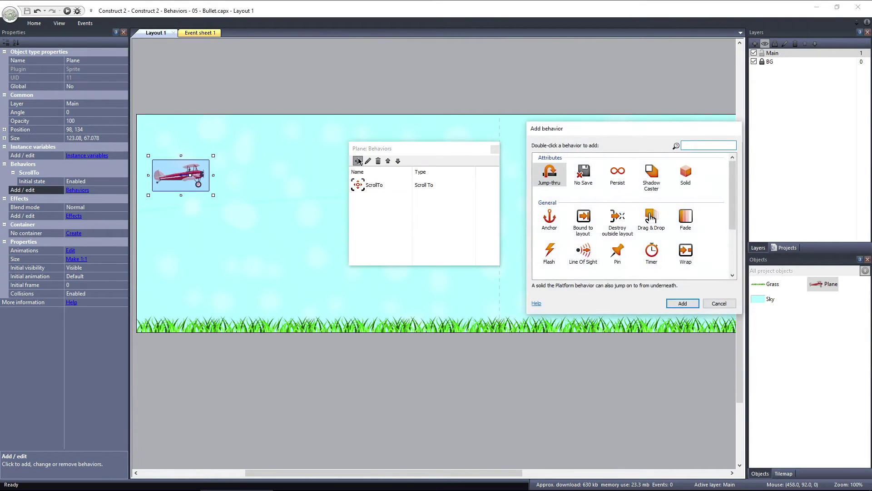
pyautogui.scroll(-3, 617, 204)
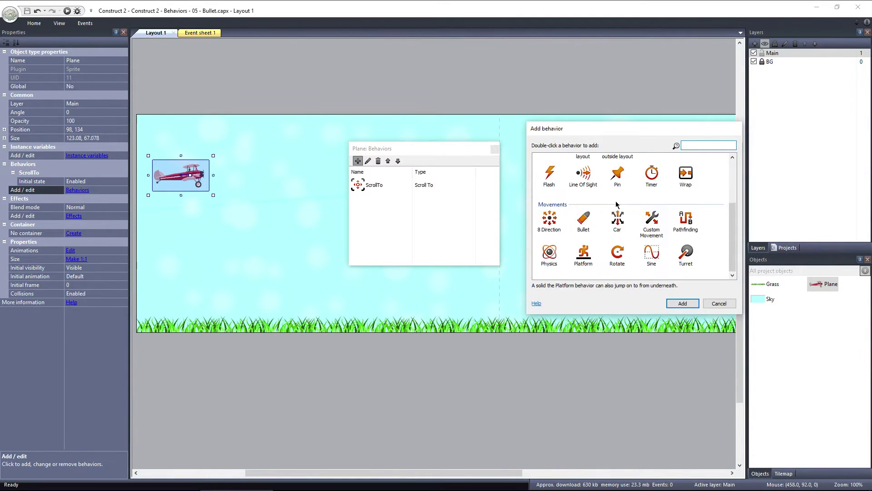
pyautogui.doubleClick(584, 218)
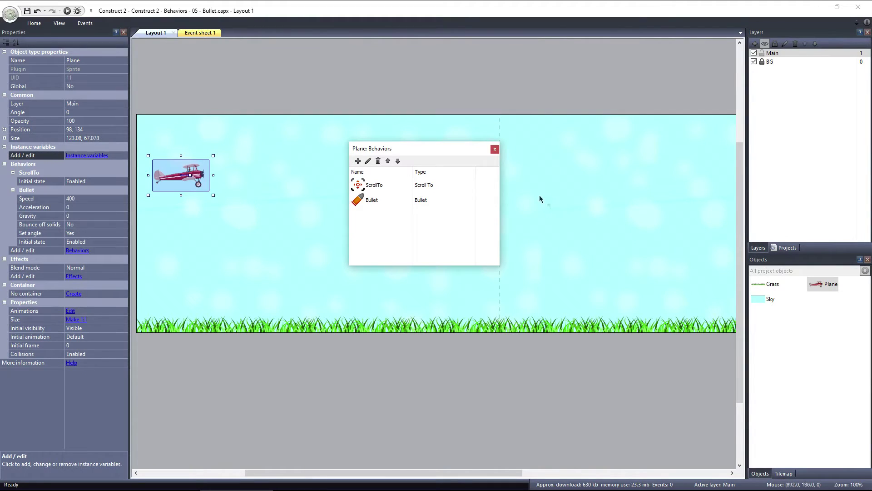
pyautogui.click(495, 149)
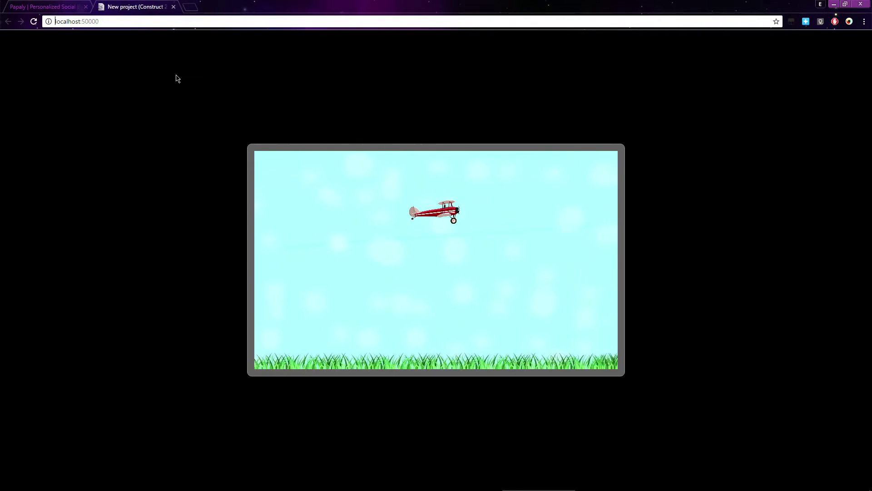
# Watch the plane fly out of the Chrome preview, then check the Bullet Speed setting
pyautogui.press('Right')
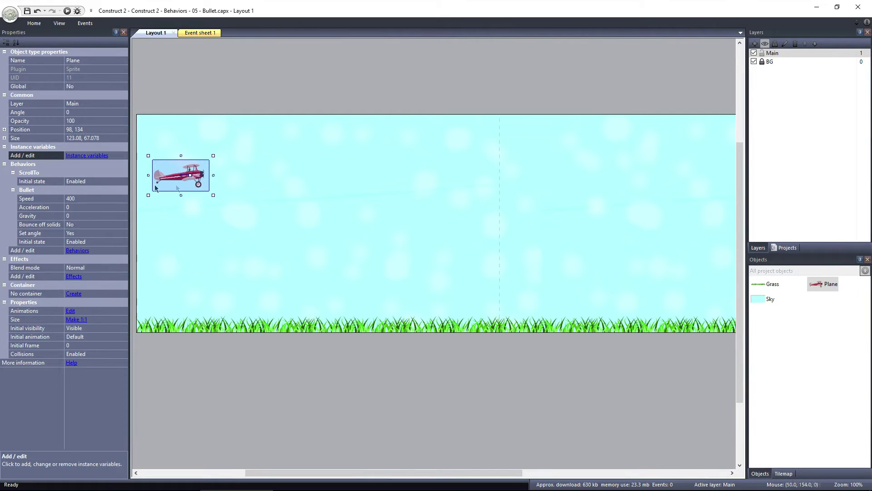
pyautogui.click(45, 199)
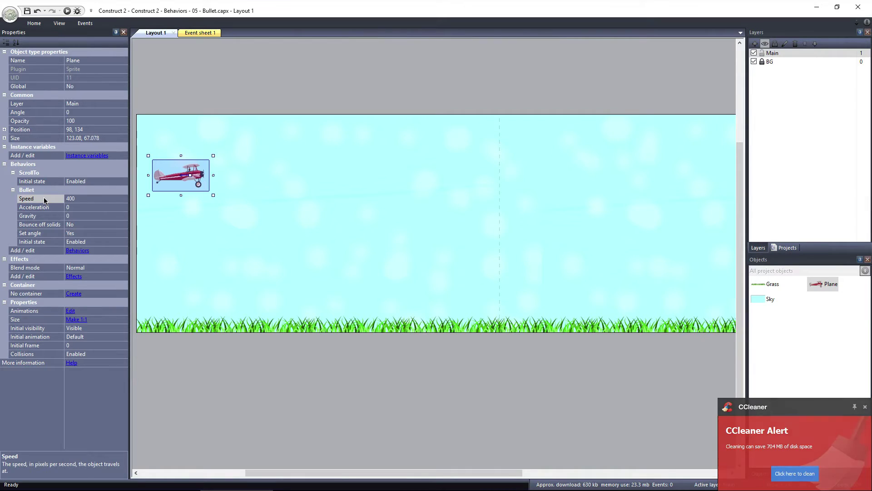
# Set the plane's Bullet acceleration to 400
pyautogui.click(54, 207)
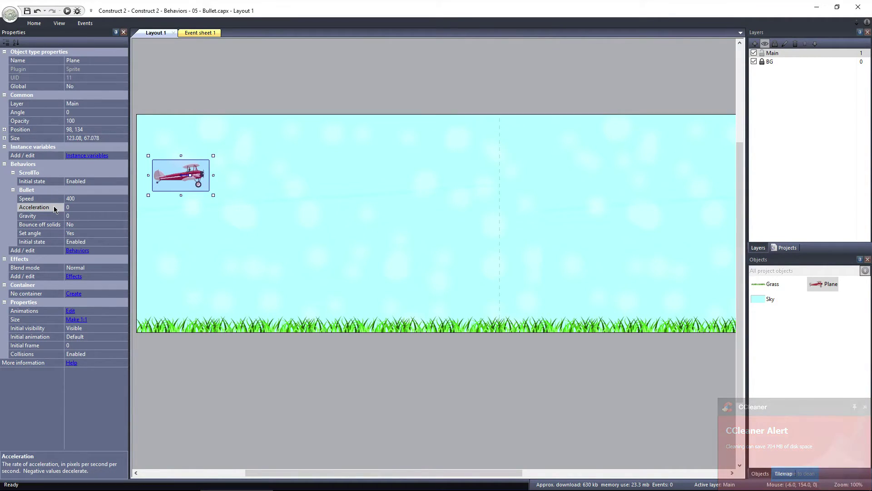
pyautogui.click(67, 207)
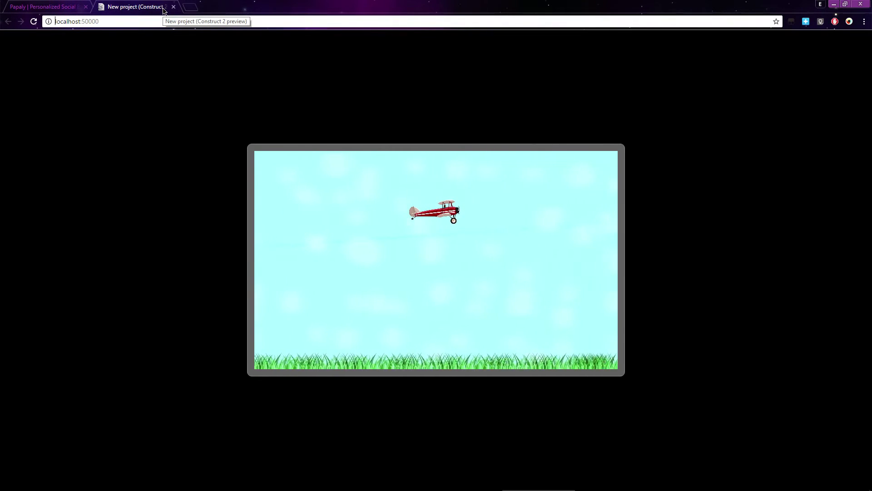
pyautogui.press('Right')
pyautogui.click(173, 7)
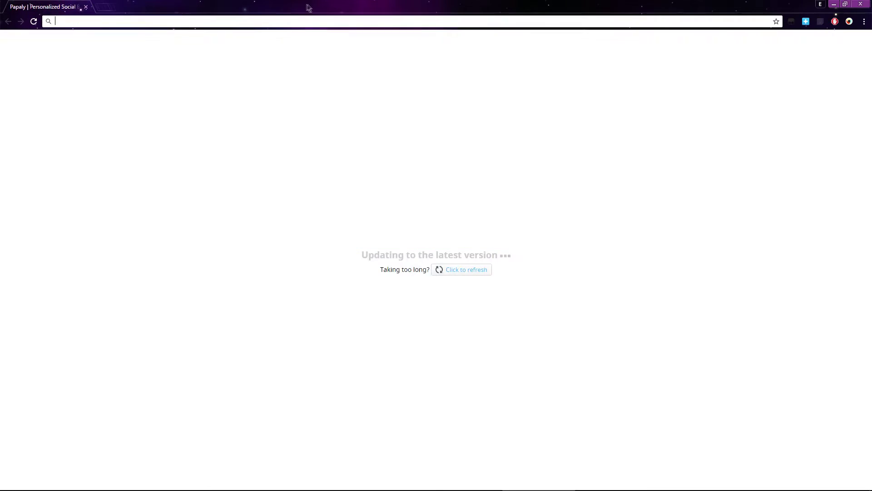
pyautogui.click(833, 4)
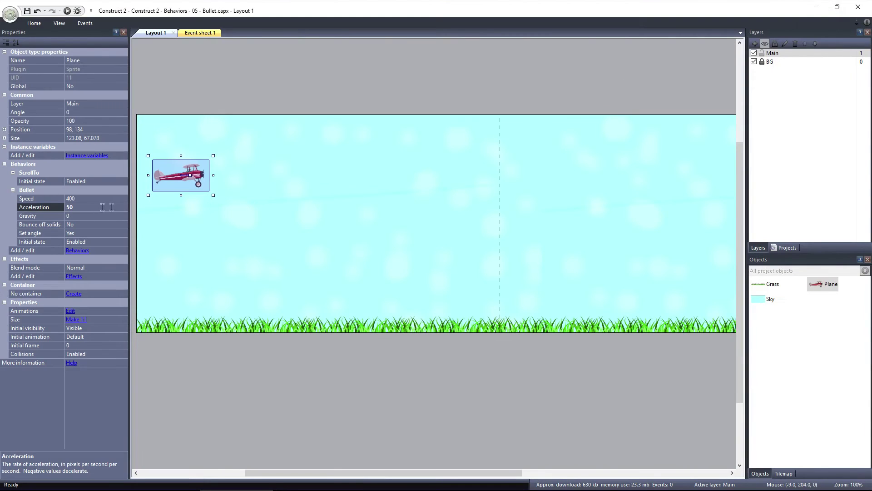
pyautogui.write('40')
pyautogui.press('Return')
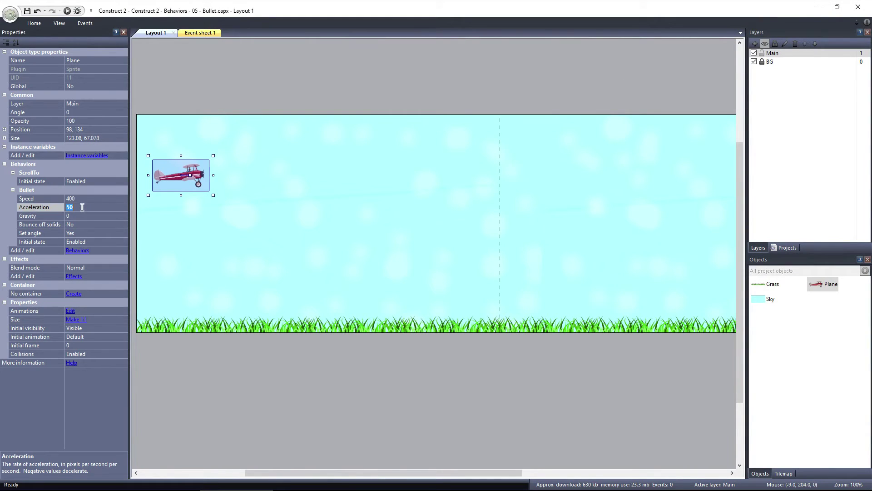
pyautogui.write('00')
# Preview with acceleration 400, then change it to -200 and preview again
pyautogui.click(67, 10)
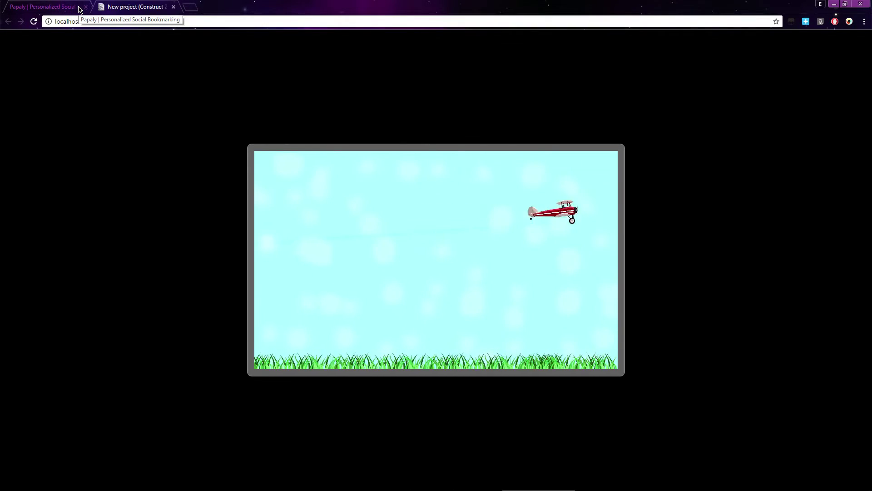
pyautogui.hotkey('alt', 'Tab')
pyautogui.click(106, 215)
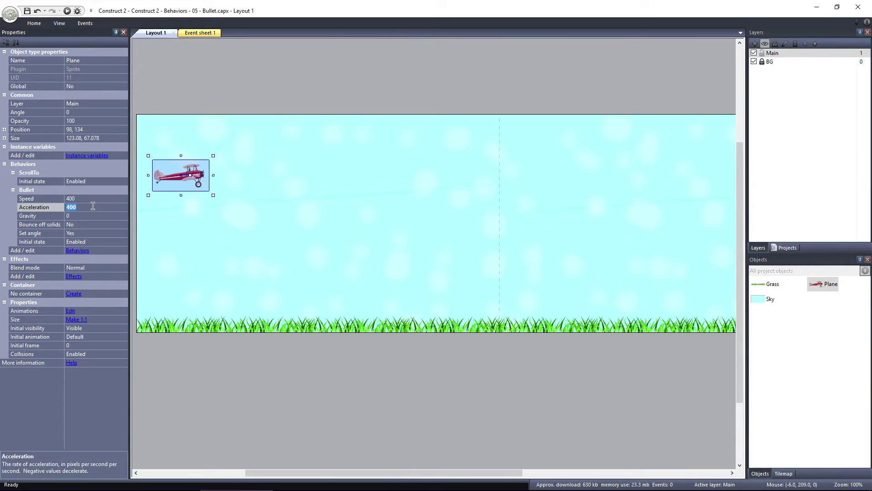
pyautogui.write('-200')
pyautogui.click(67, 11)
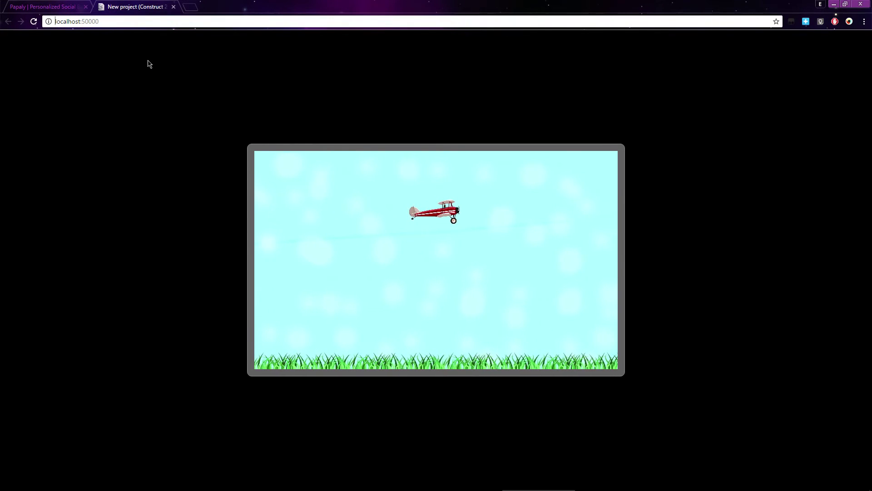
# Close the preview and reset the Bullet acceleration to 0
pyautogui.click(175, 6)
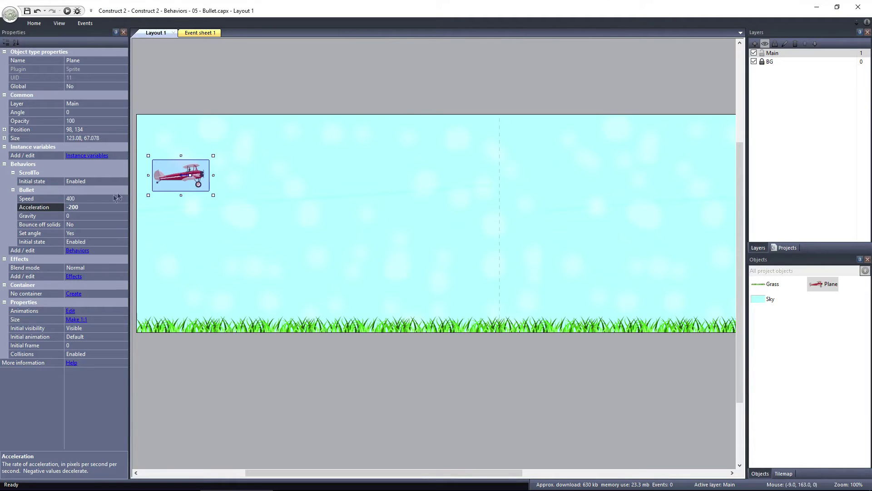
pyautogui.write('0')
pyautogui.press('Return')
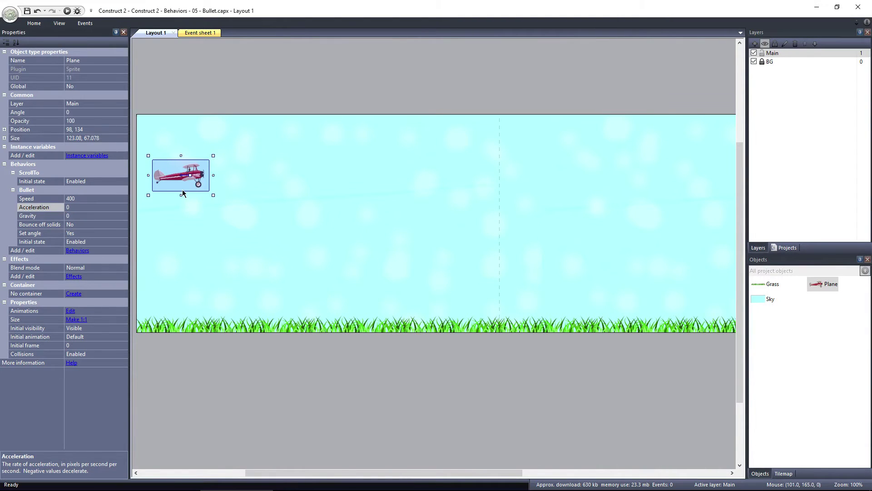
pyautogui.click(58, 217)
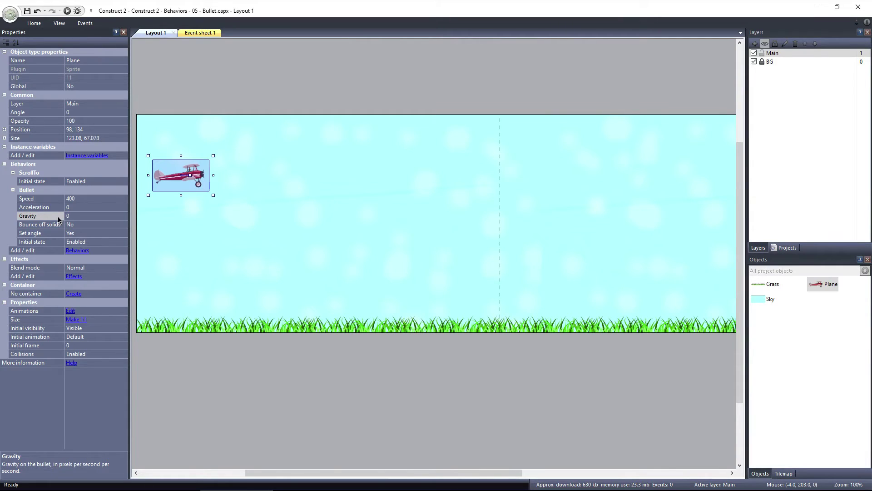
# Preview the layout with the plane's Bullet gravity set to 100
pyautogui.click(58, 215)
pyautogui.write('100')
pyautogui.press('Return')
pyautogui.click(67, 11)
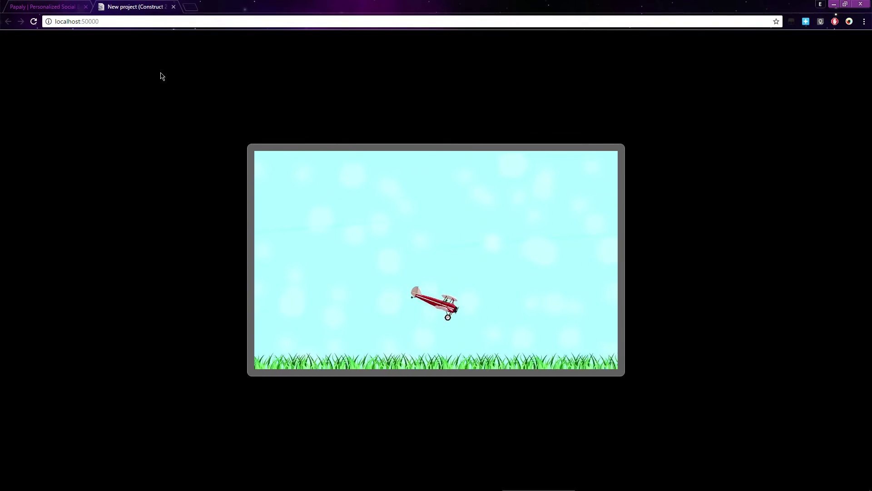
pyautogui.click(174, 6)
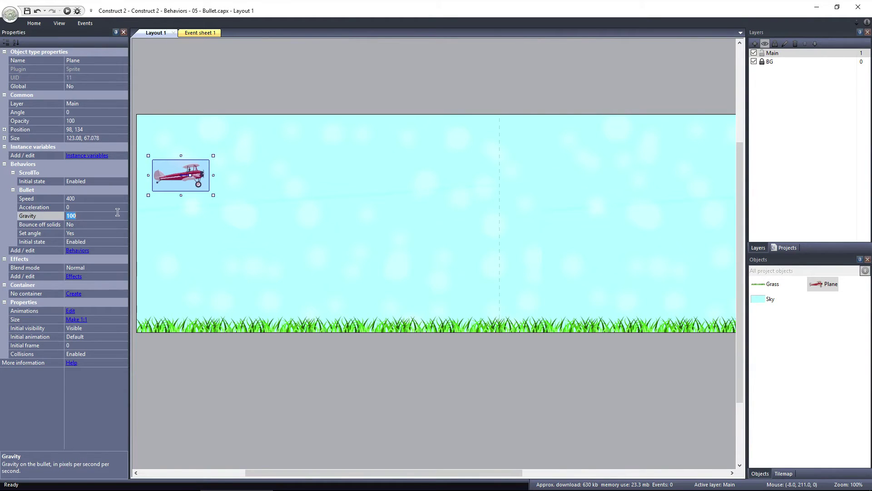
pyautogui.write('-100')
# Preview with negative gravity, then reset the Bullet gravity to 0
pyautogui.click(67, 10)
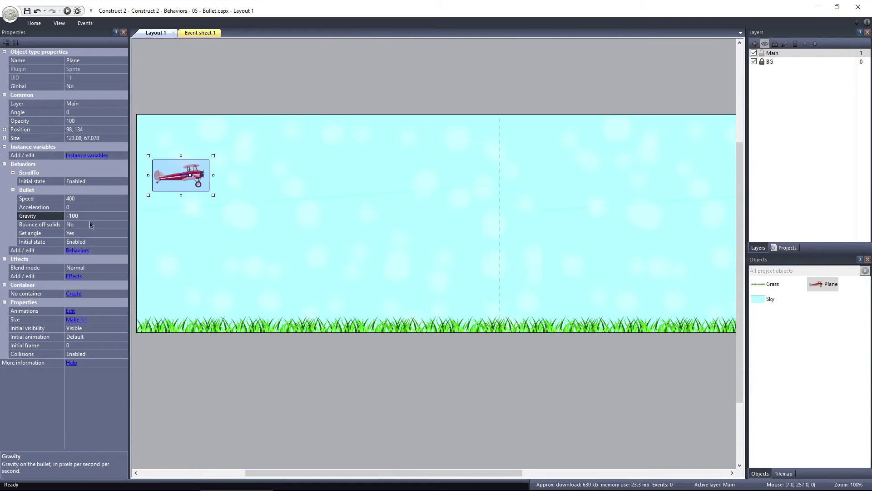
pyautogui.doubleClick(73, 216)
pyautogui.write('0')
pyautogui.press('Return')
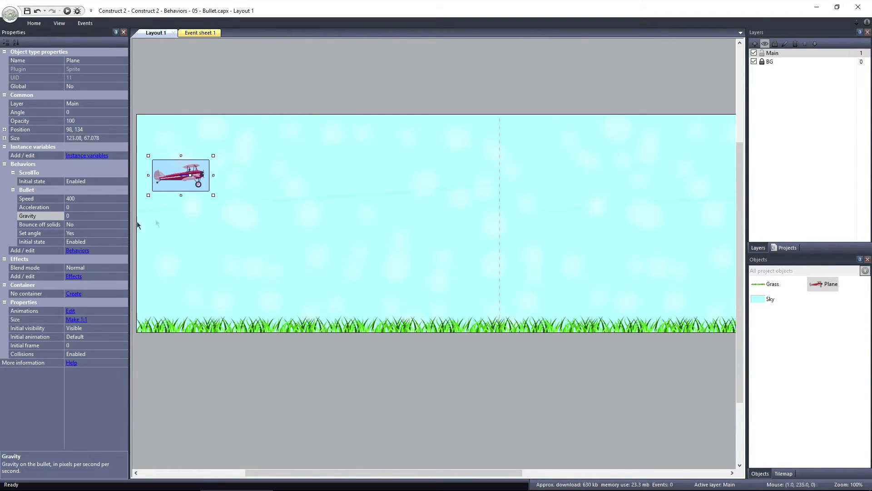
pyautogui.click(51, 225)
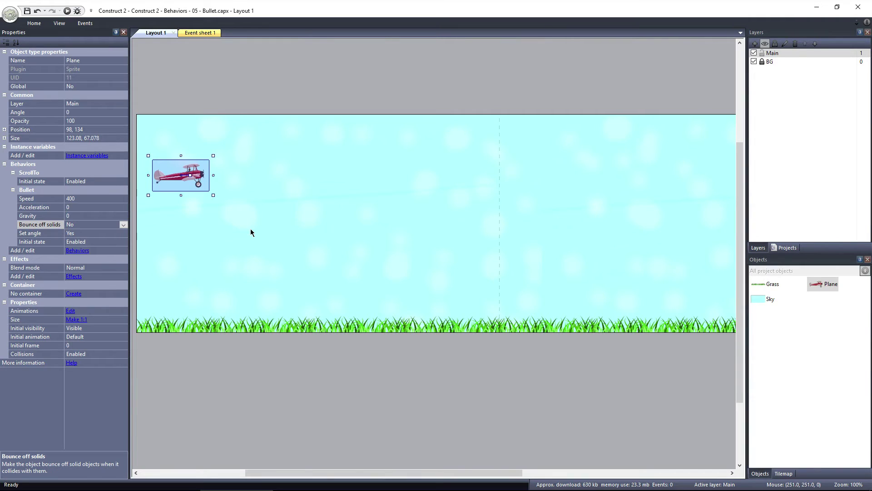
# Make the plane bounce off solids and place an upright Grass sprite mid-sky
pyautogui.click(124, 224)
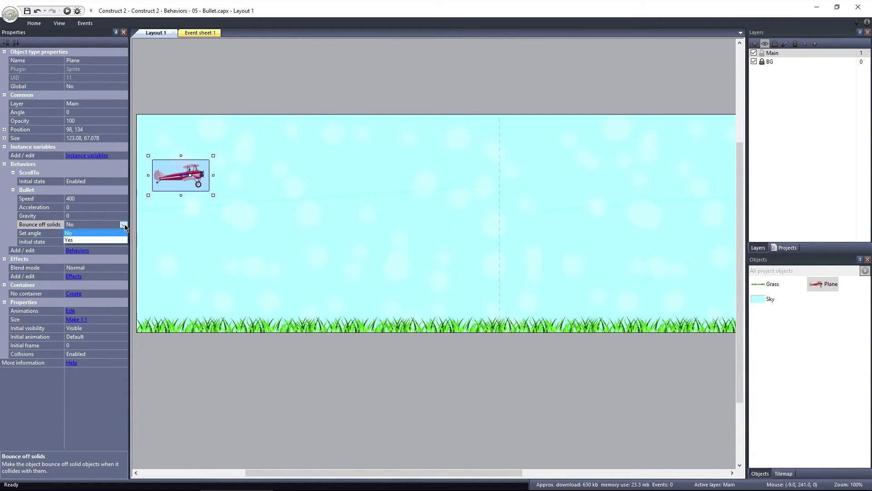
pyautogui.click(118, 241)
pyautogui.click(305, 227)
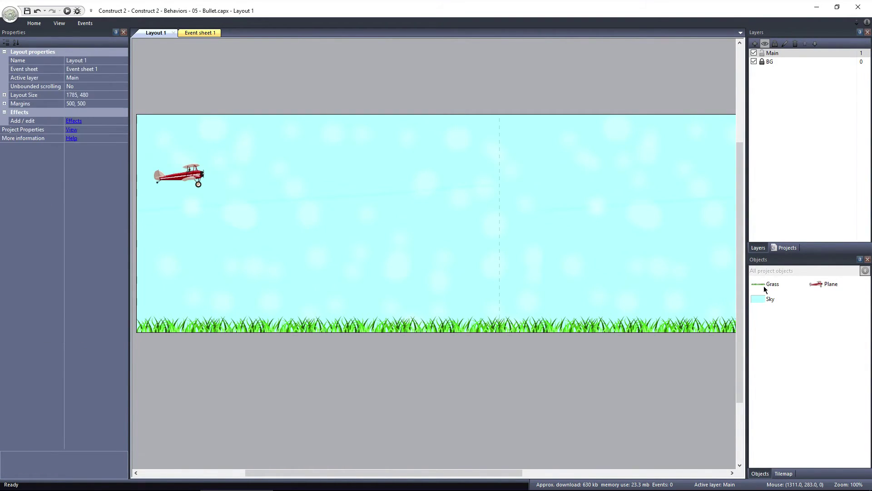
pyautogui.moveTo(769, 285)
pyautogui.mouseDown()
pyautogui.moveTo(468, 174)
pyautogui.moveTo(469, 130)
pyautogui.mouseUp()
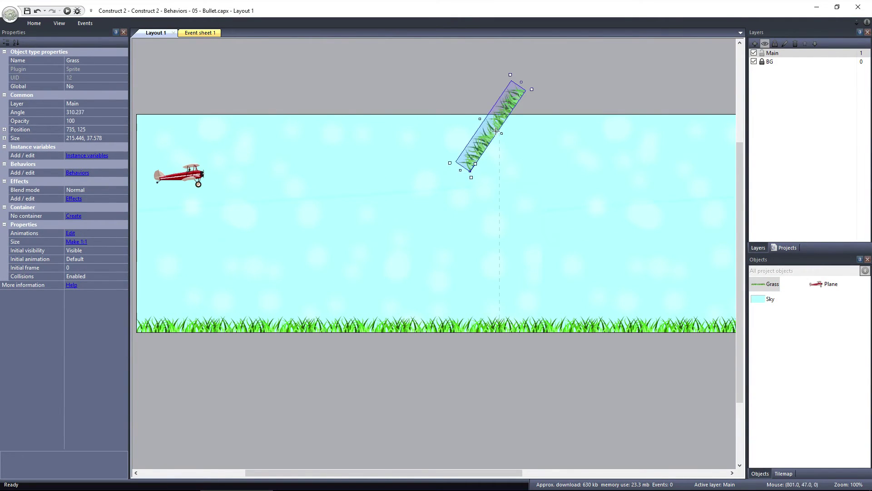
pyautogui.moveTo(461, 111); pyautogui.dragTo(486, 155)
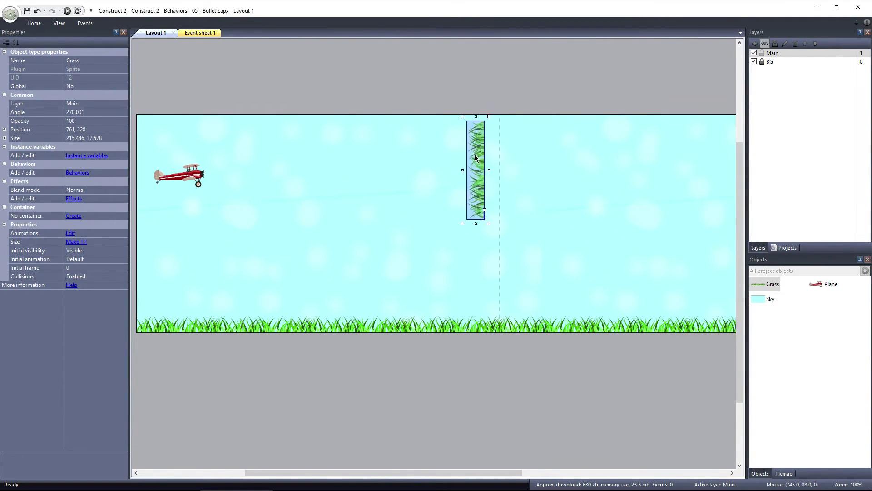
# Give the Grass sprite a Solid behavior
pyautogui.click(77, 172)
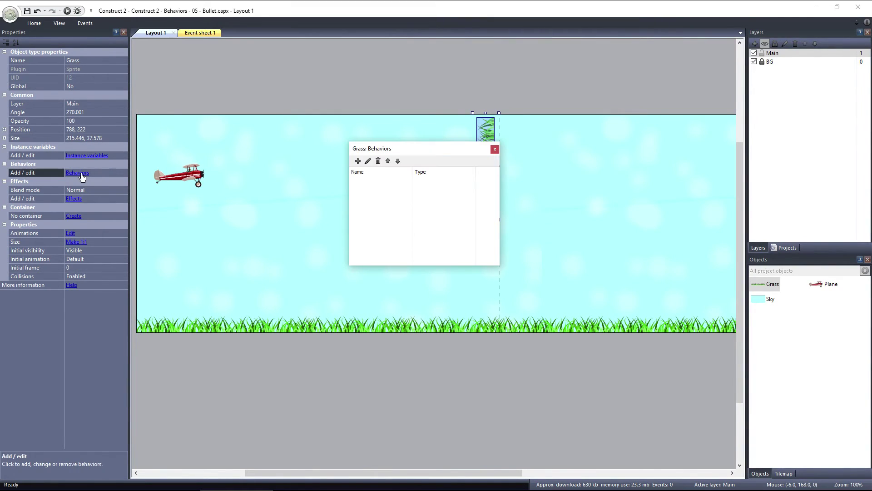
pyautogui.click(358, 162)
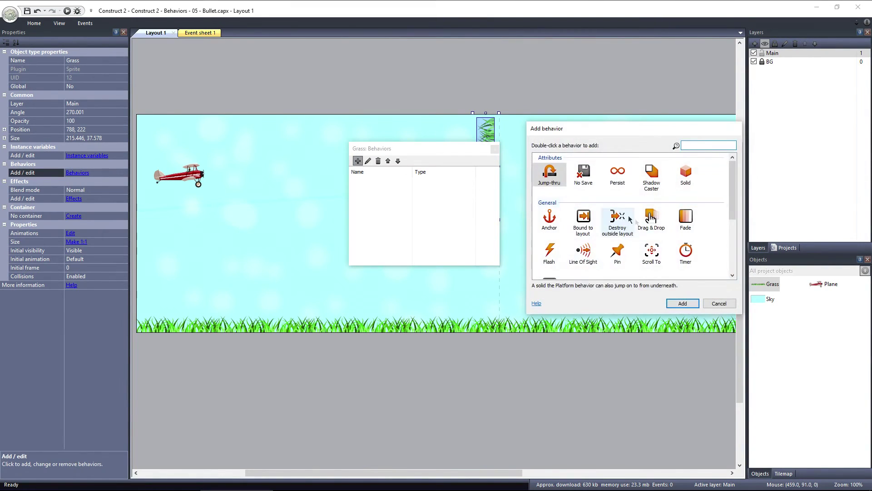
pyautogui.scroll(-3, 660, 239)
pyautogui.scroll(3, 660, 239)
pyautogui.doubleClick(685, 176)
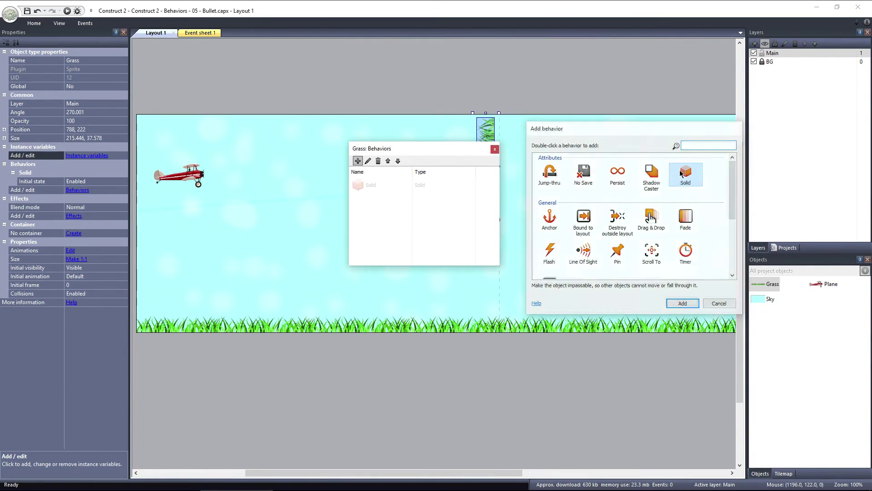
pyautogui.click(495, 149)
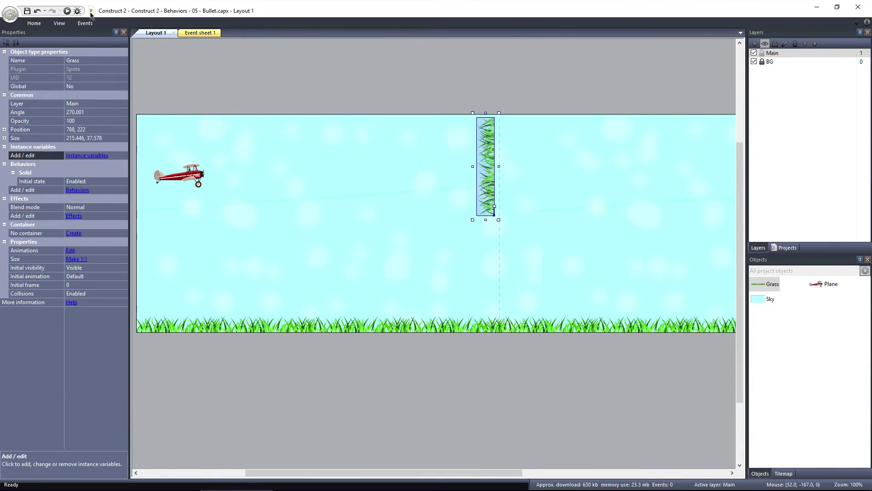
pyautogui.click(67, 10)
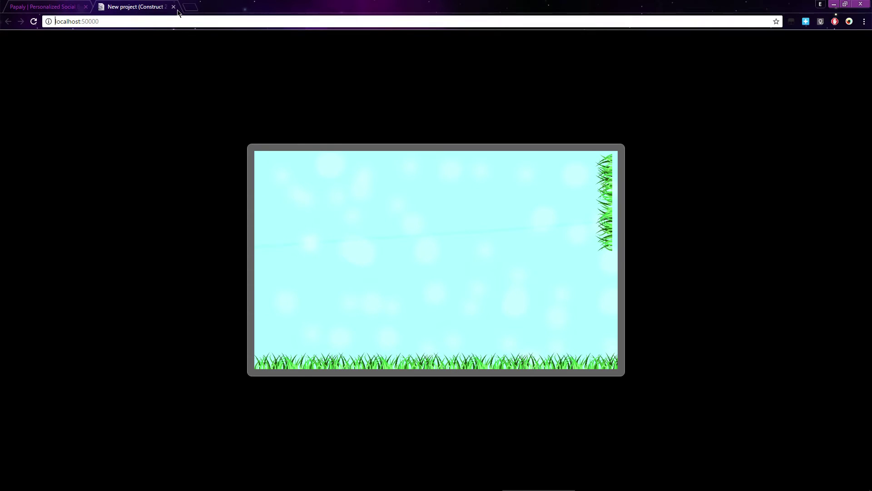
pyautogui.click(34, 21)
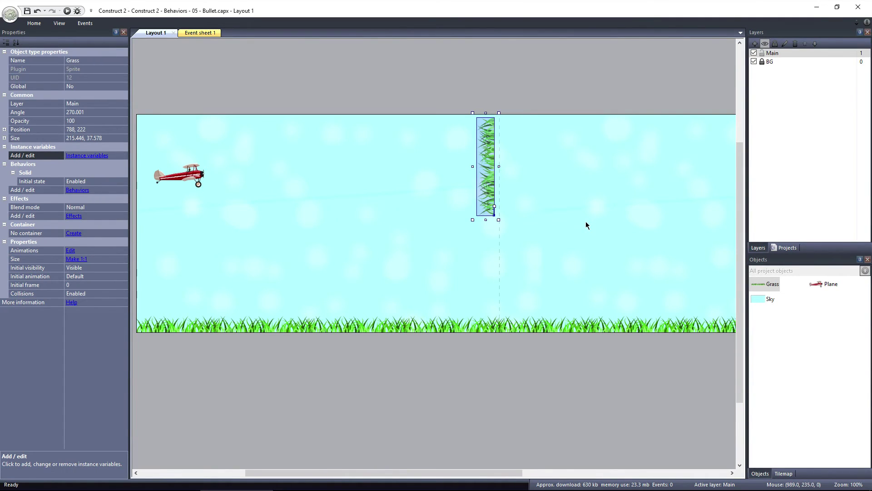
# Set the Plane's Bullet Set angle to No
pyautogui.click(180, 179)
pyautogui.click(86, 235)
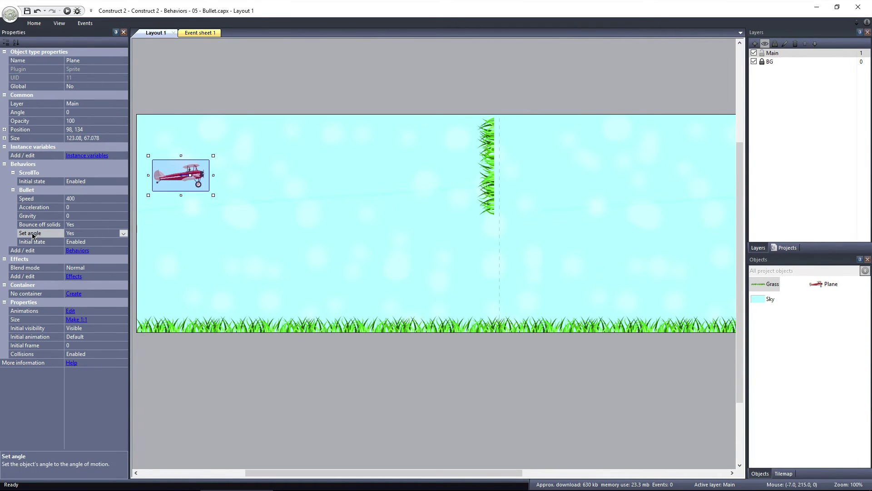
pyautogui.click(123, 234)
pyautogui.click(109, 242)
# Preview the layout in Chrome, then close the tab and minimise Chrome
pyautogui.click(67, 11)
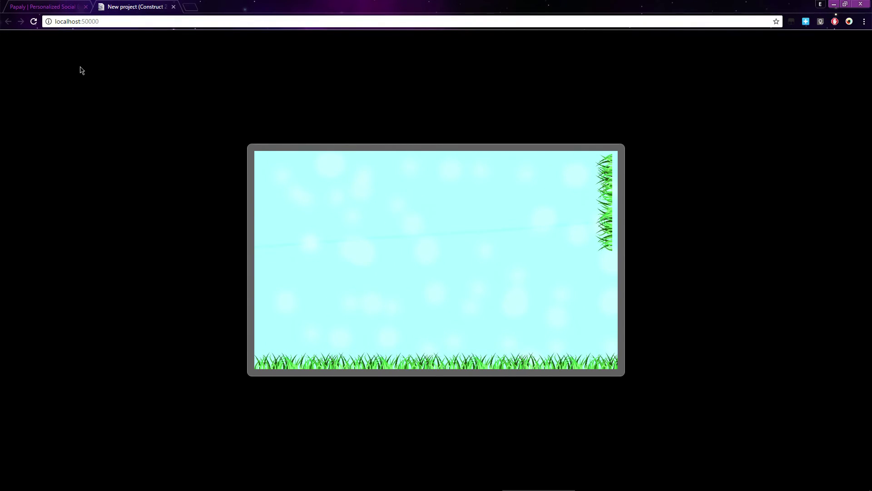
pyautogui.click(173, 6)
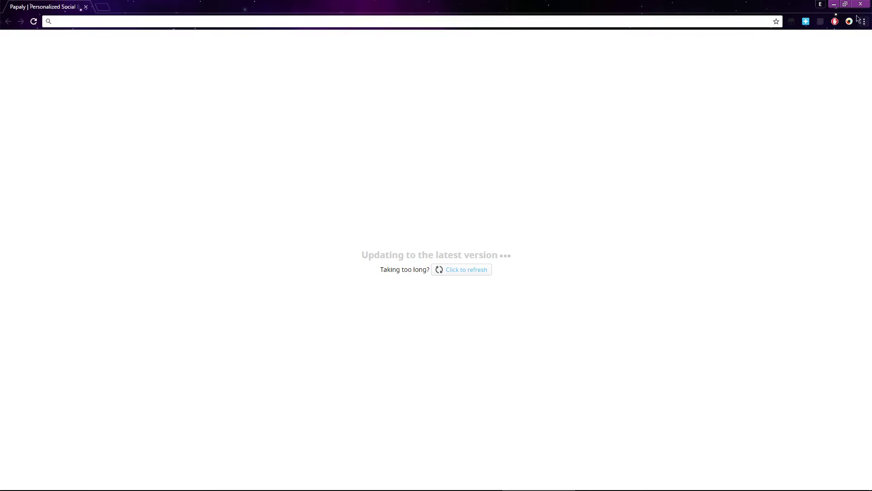
pyautogui.click(833, 4)
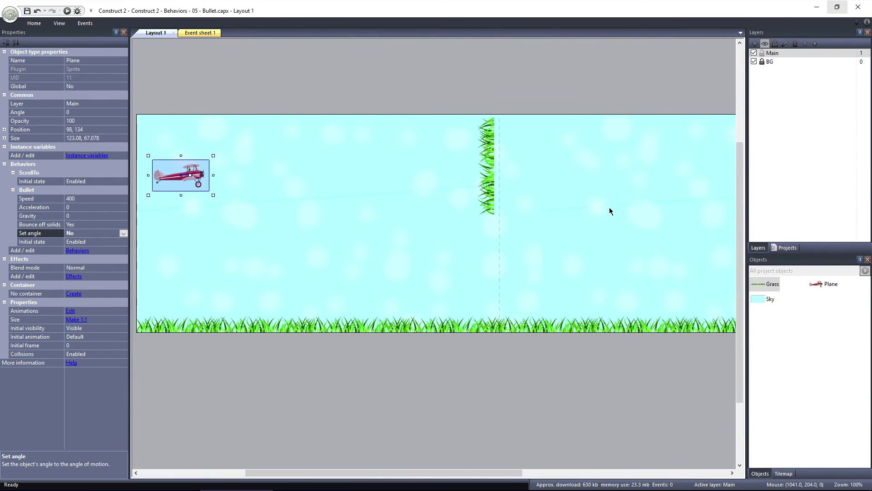
pyautogui.click(55, 243)
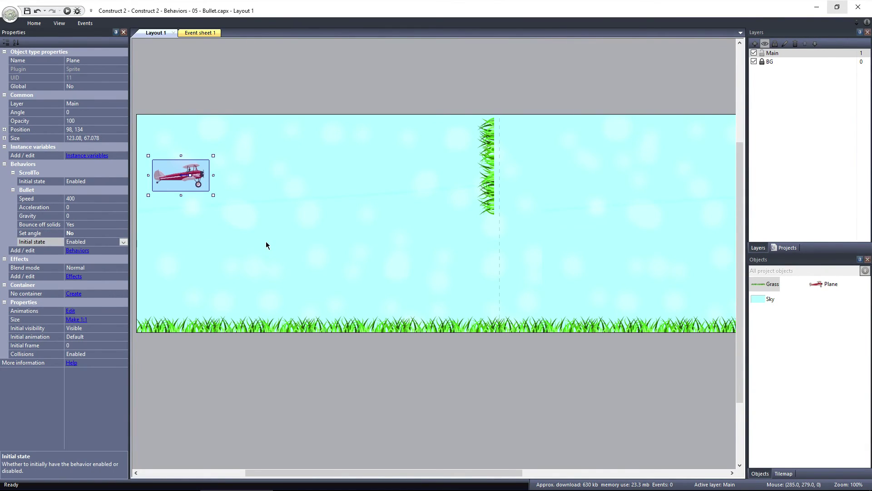